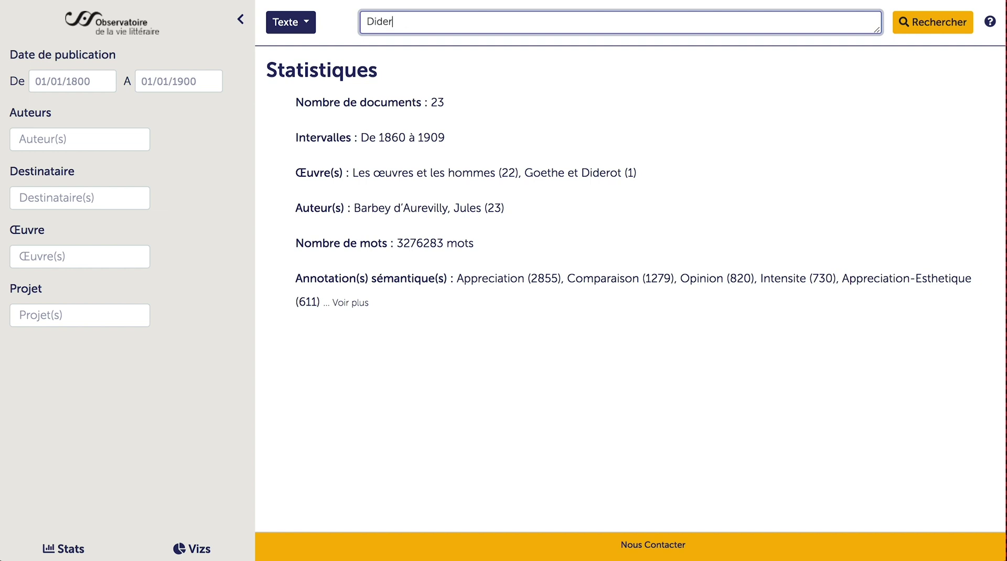
Search the texts for Diderot, then tick and untick the 1902 - 1909 publication period filter
{"action": "left_click", "coordinate": [922, 31]}
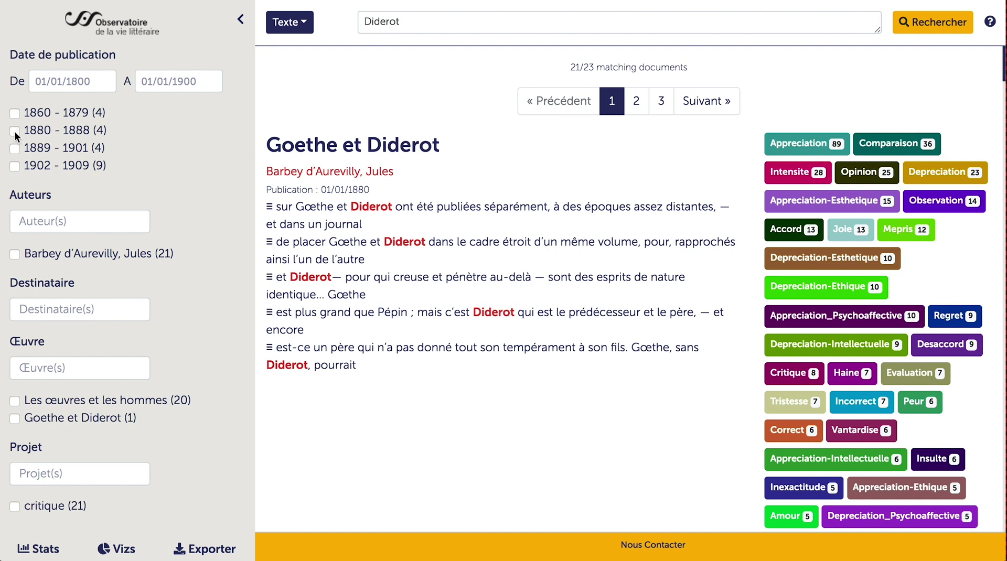
{"action": "left_click", "coordinate": [15, 166]}
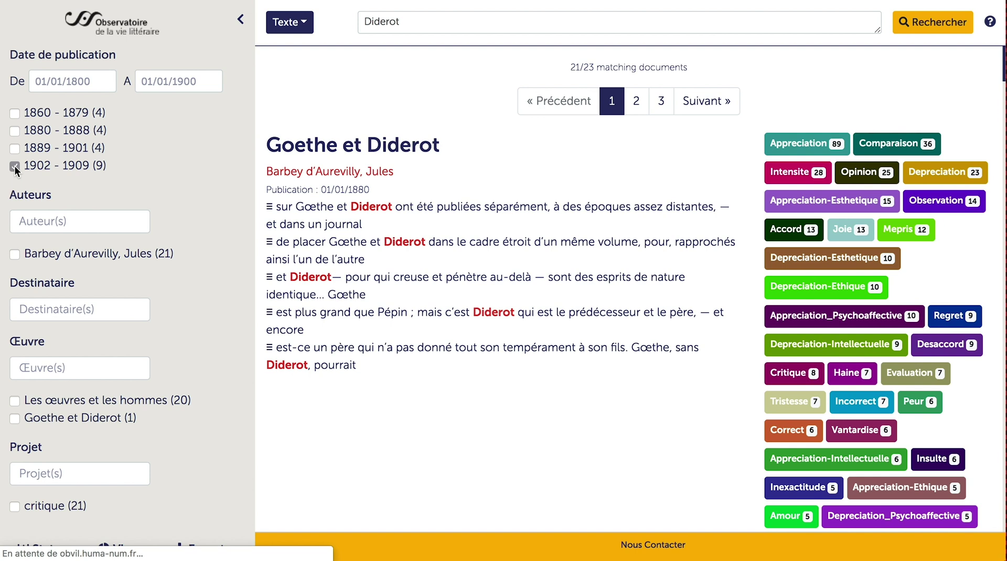
{"action": "left_click", "coordinate": [14, 167]}
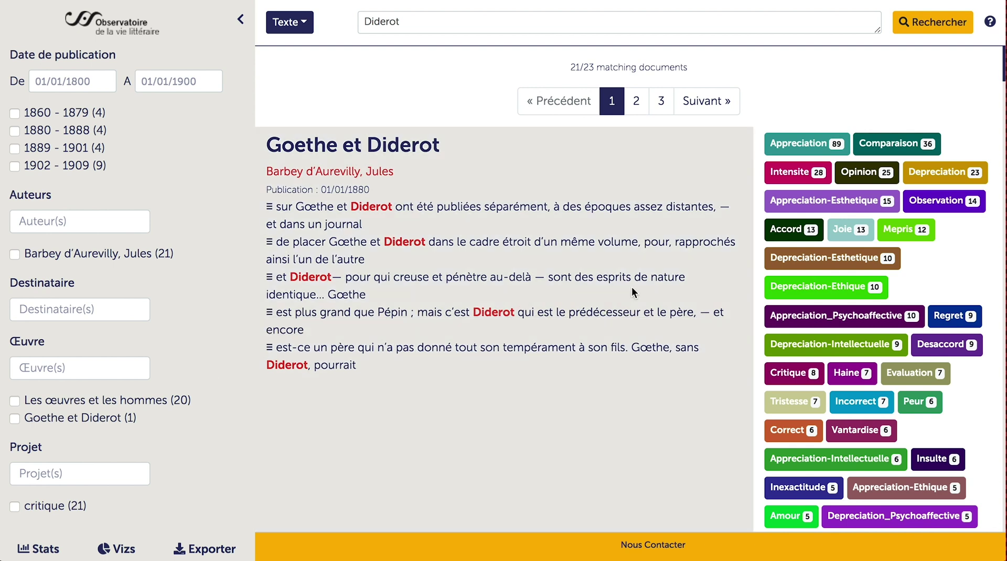
Look through the documents matching Diderot, examining their text excerpts and semantic annotation tags
{"action": "scroll", "coordinate": [632, 290], "scroll_direction": "down", "scroll_amount": 3}
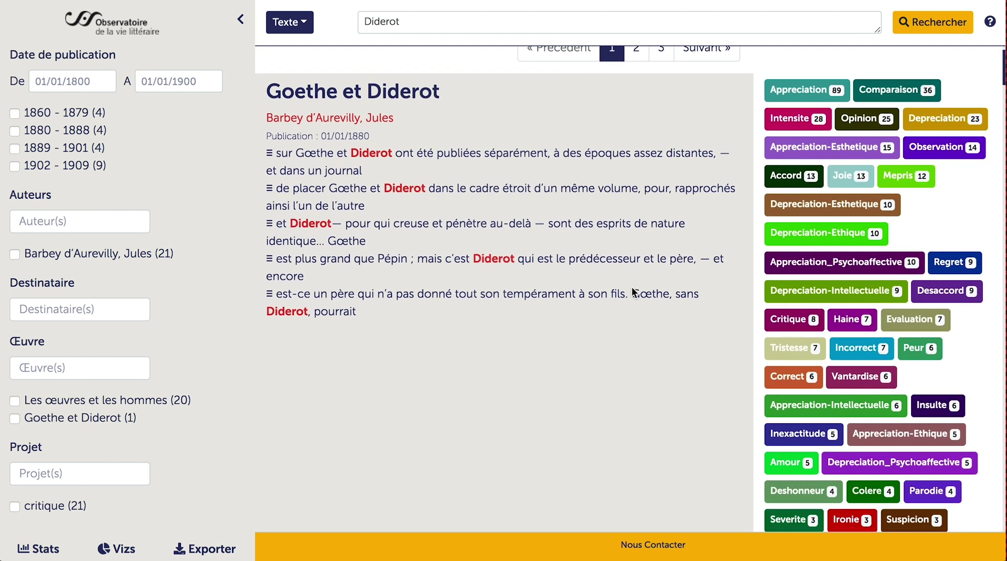
{"action": "scroll", "coordinate": [632, 289], "scroll_direction": "down", "scroll_amount": 10}
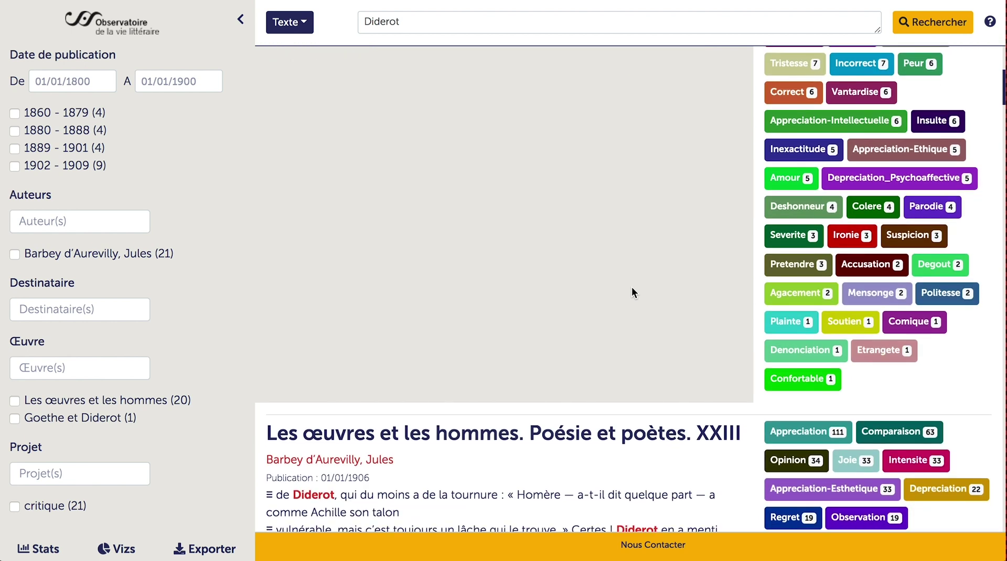
{"action": "scroll", "coordinate": [633, 289], "scroll_direction": "down", "scroll_amount": 8}
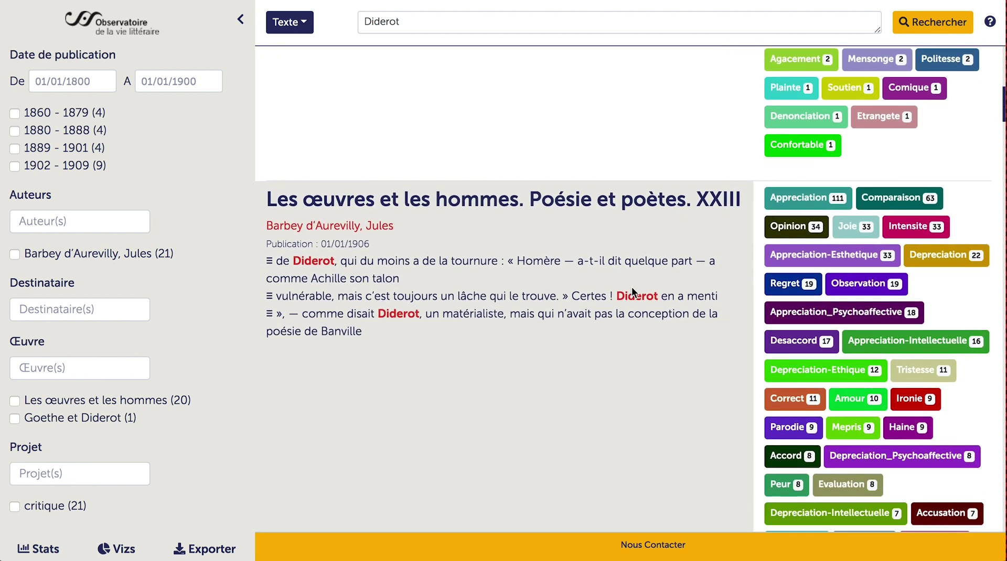
{"action": "scroll", "coordinate": [632, 293], "scroll_direction": "down", "scroll_amount": 6}
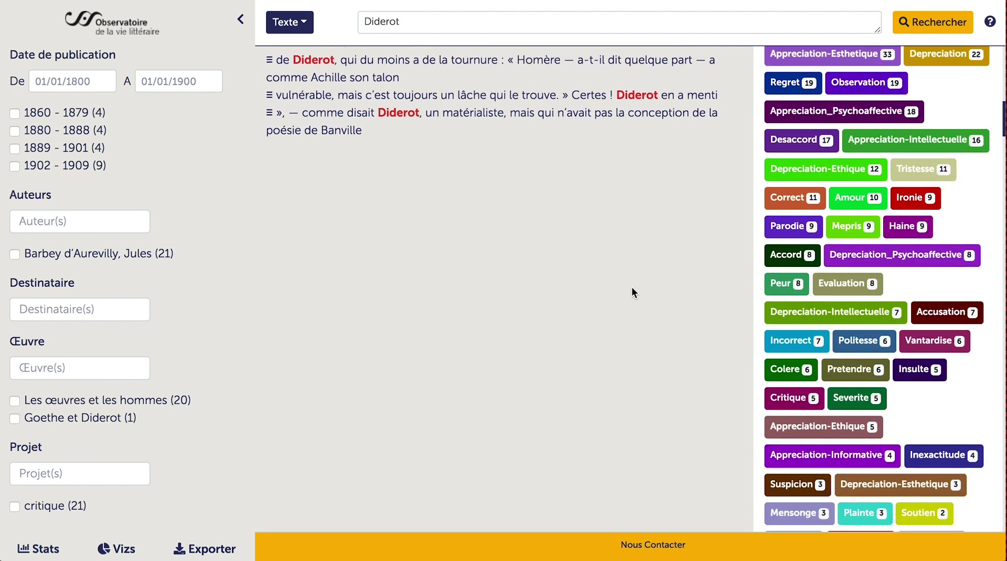
{"action": "scroll", "coordinate": [632, 293], "scroll_direction": "down", "scroll_amount": 10}
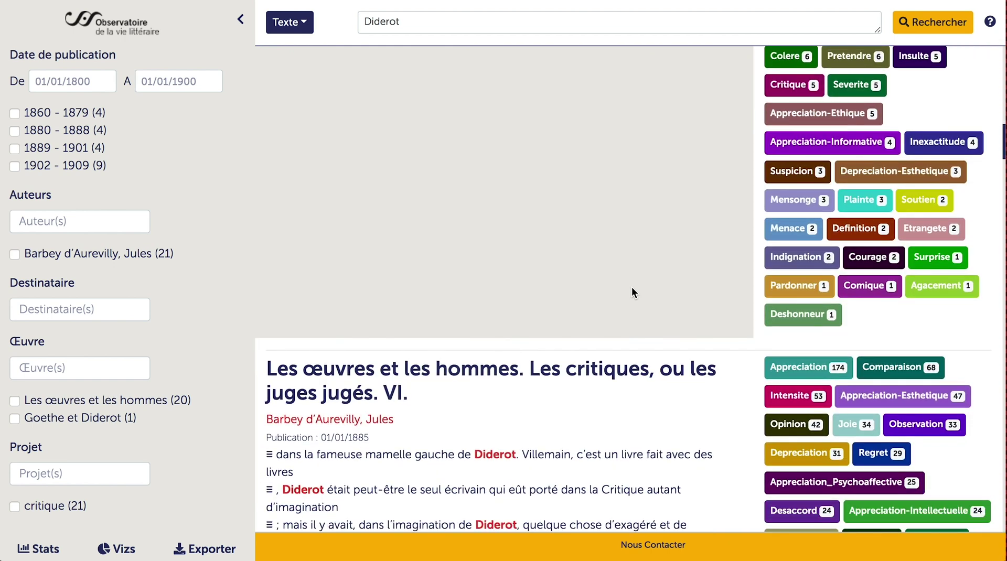
{"action": "scroll", "coordinate": [632, 286], "scroll_direction": "down", "scroll_amount": 1}
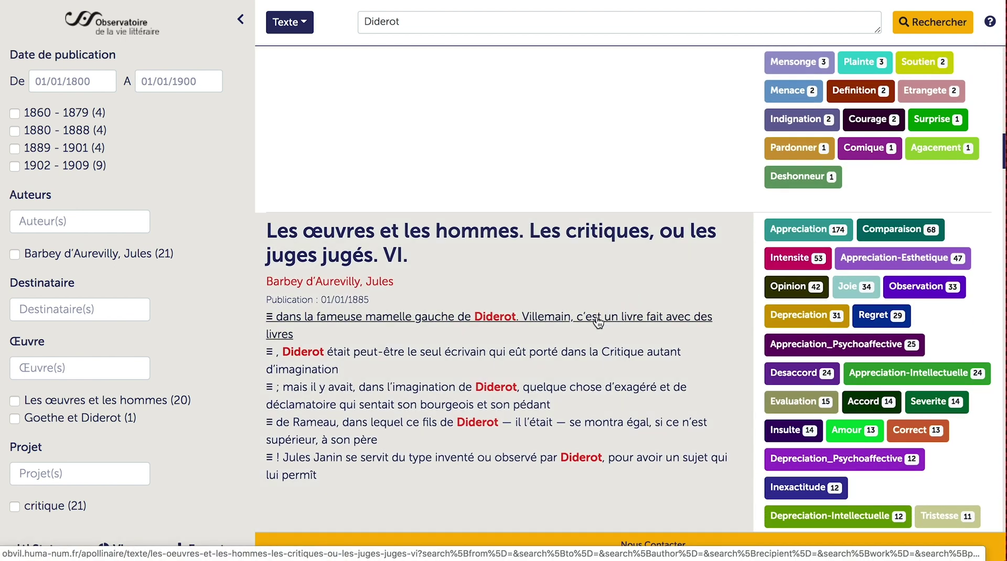
{"action": "scroll", "coordinate": [598, 321], "scroll_direction": "up", "scroll_amount": 12}
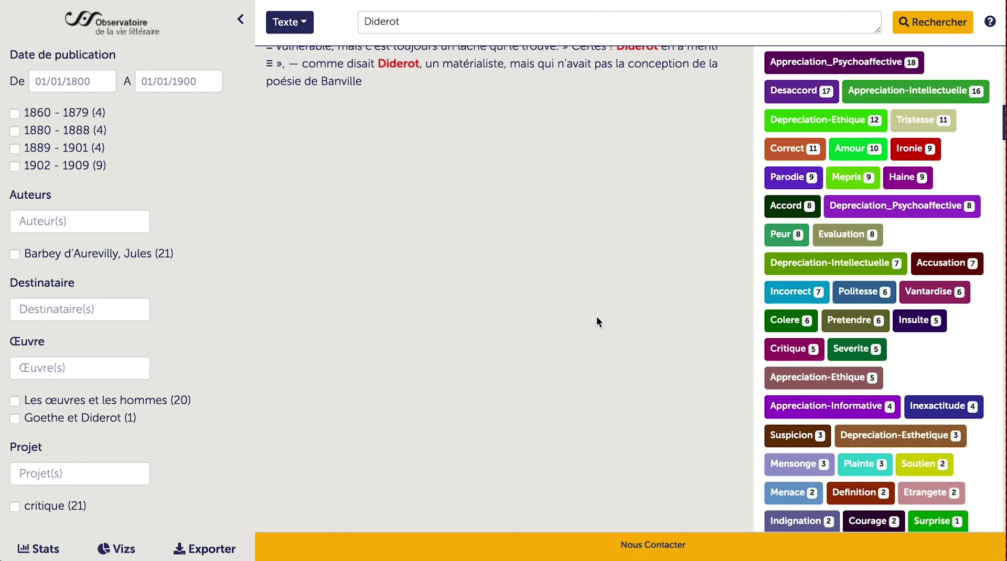
{"action": "scroll", "coordinate": [596, 315], "scroll_direction": "up", "scroll_amount": 15}
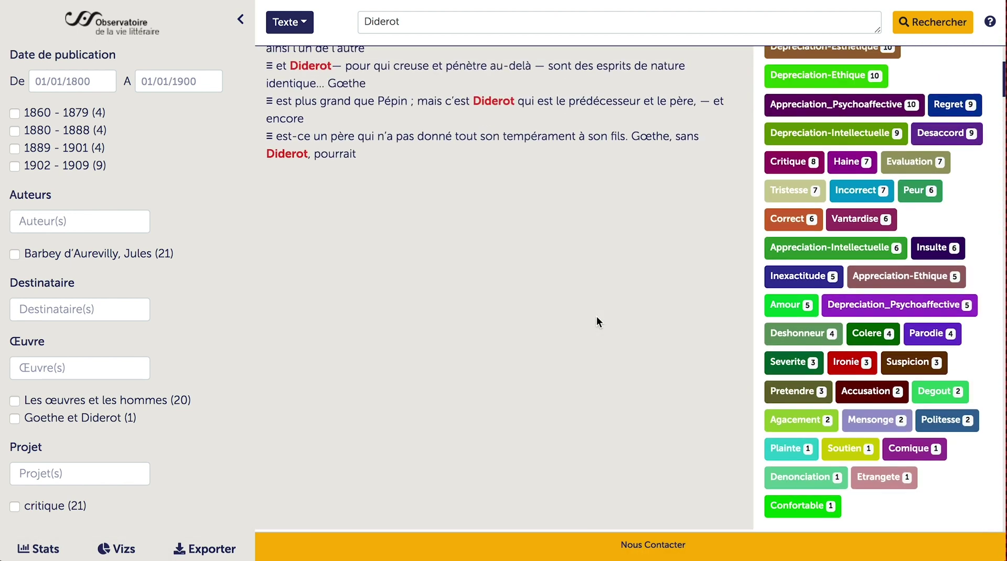
{"action": "scroll", "coordinate": [597, 316], "scroll_direction": "up", "scroll_amount": 6}
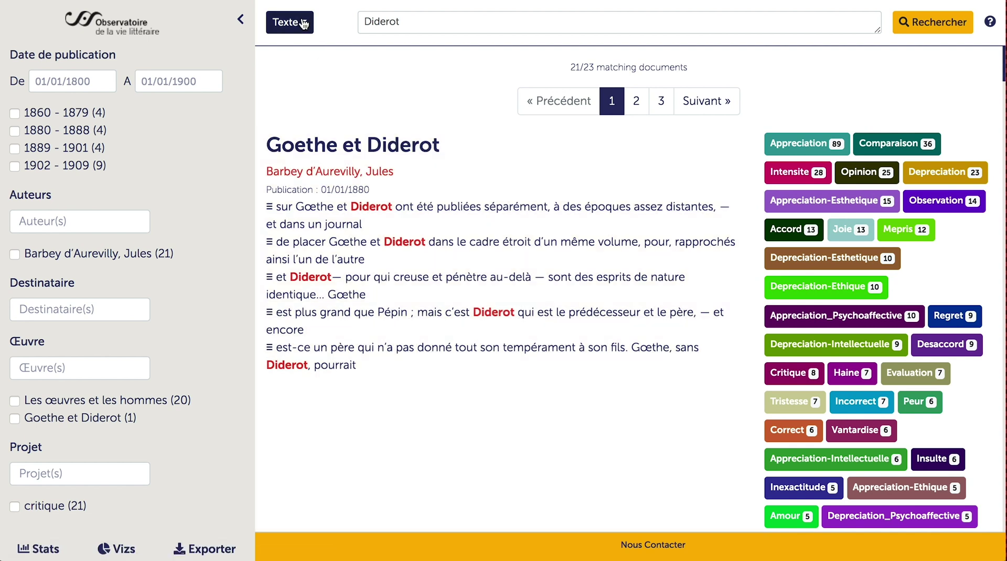
Switch to searching in annotations and search for Diderot with the Appreciation and Observation annotations
{"action": "left_click", "coordinate": [304, 23]}
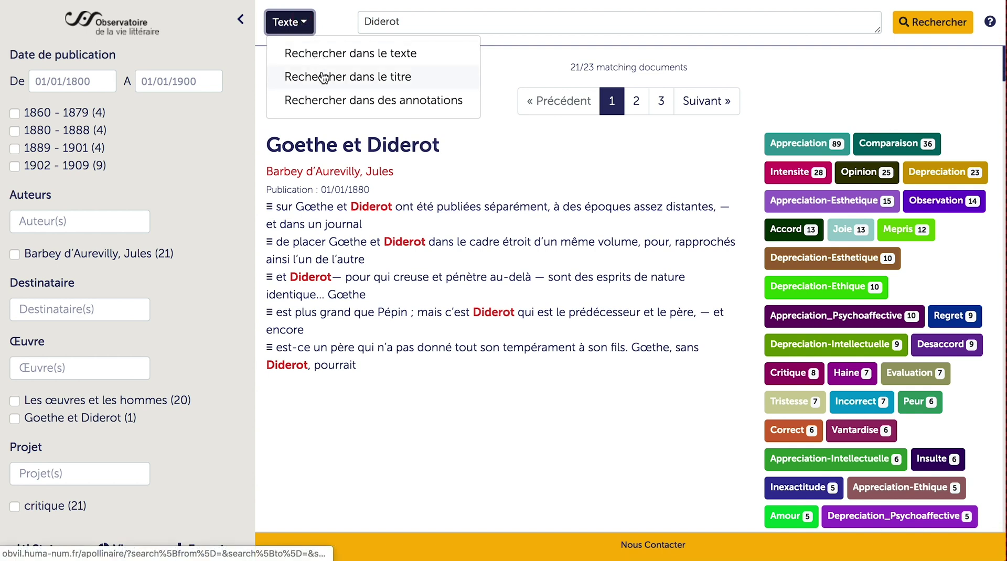
{"action": "left_click", "coordinate": [330, 107]}
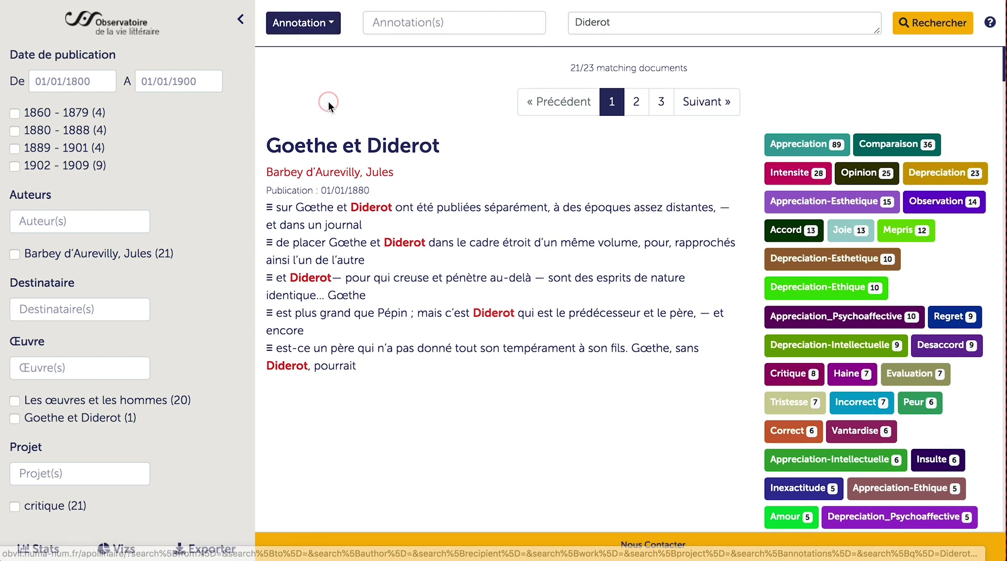
{"action": "left_click", "coordinate": [385, 27]}
{"action": "type", "text": "a"}
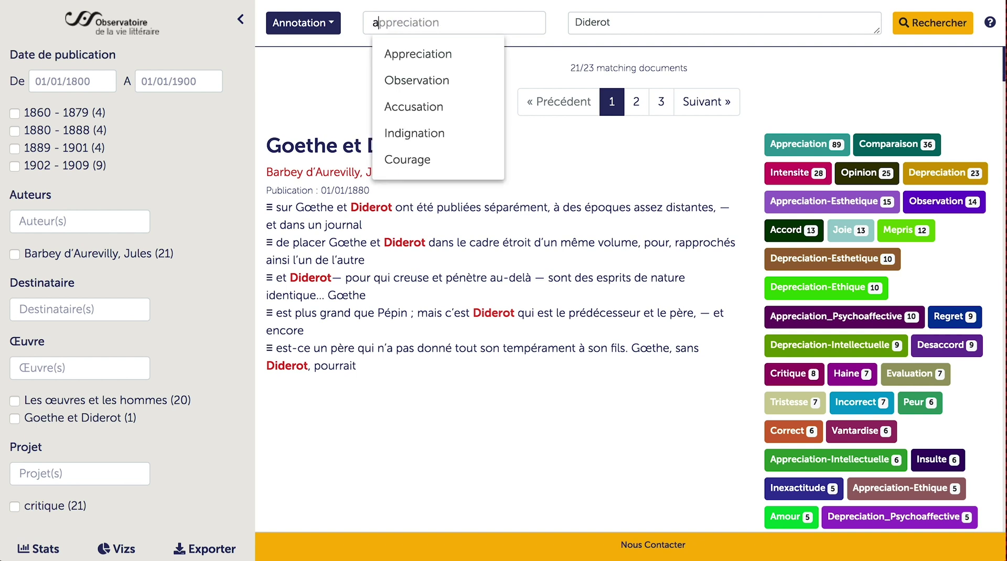
{"action": "left_click", "coordinate": [397, 54]}
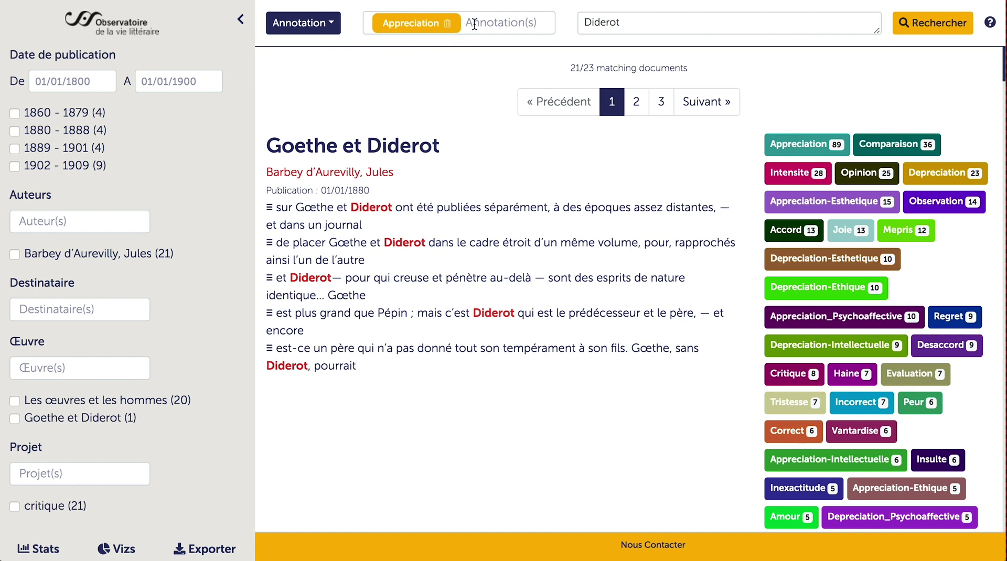
{"action": "type", "text": "O"}
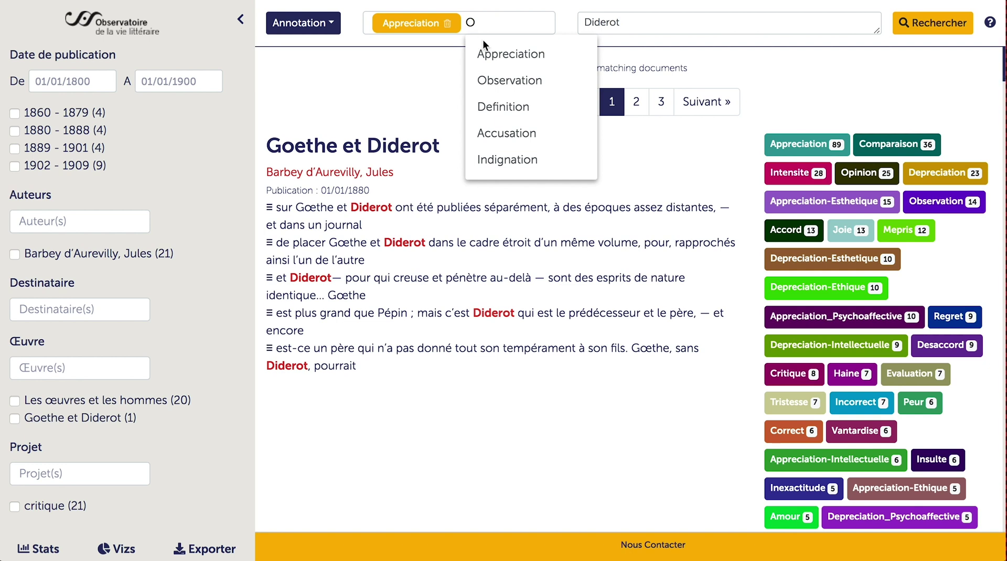
{"action": "left_click", "coordinate": [501, 82]}
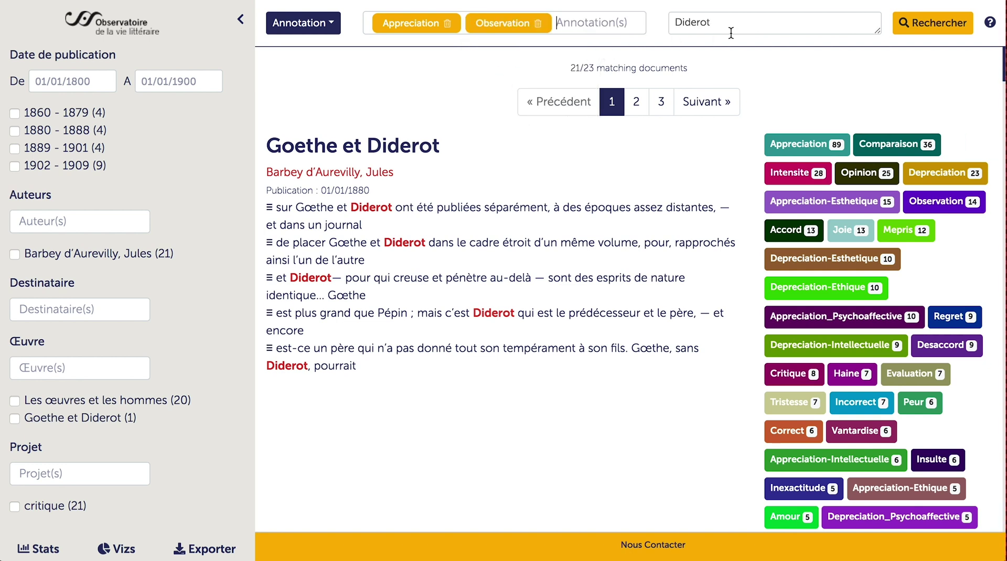
{"action": "left_click", "coordinate": [925, 30]}
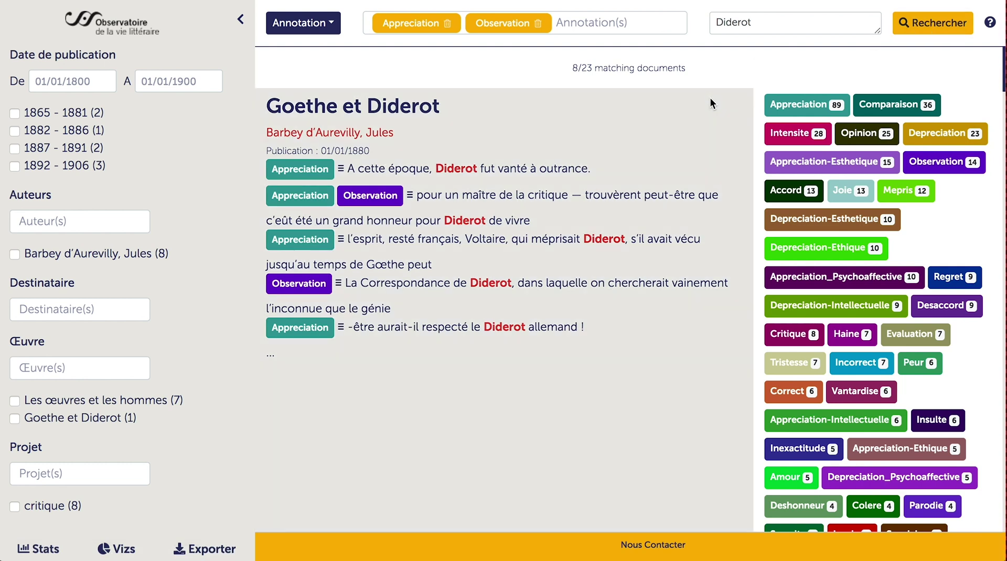
Examine the annotation search results, comparing the Diderot excerpts tagged Appreciation or Observation in each document
{"action": "scroll", "coordinate": [710, 98], "scroll_direction": "down", "scroll_amount": 5}
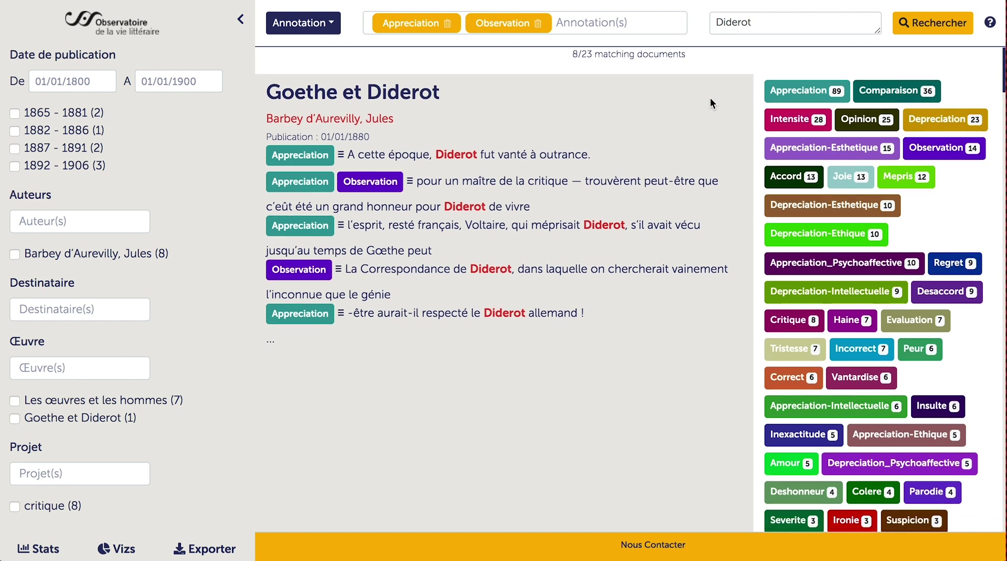
{"action": "scroll", "coordinate": [710, 97], "scroll_direction": "down", "scroll_amount": 5}
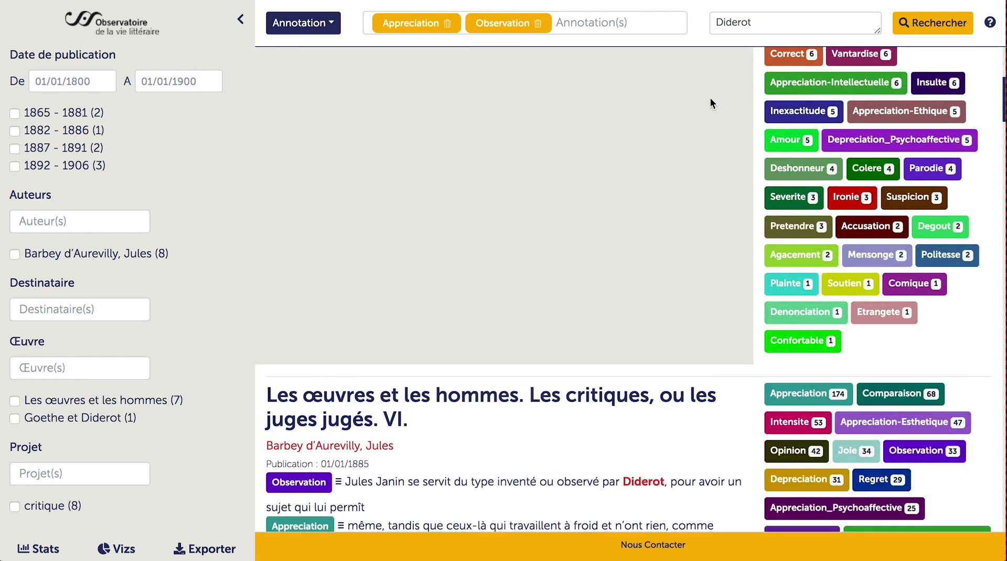
{"action": "scroll", "coordinate": [710, 97], "scroll_direction": "down", "scroll_amount": 4}
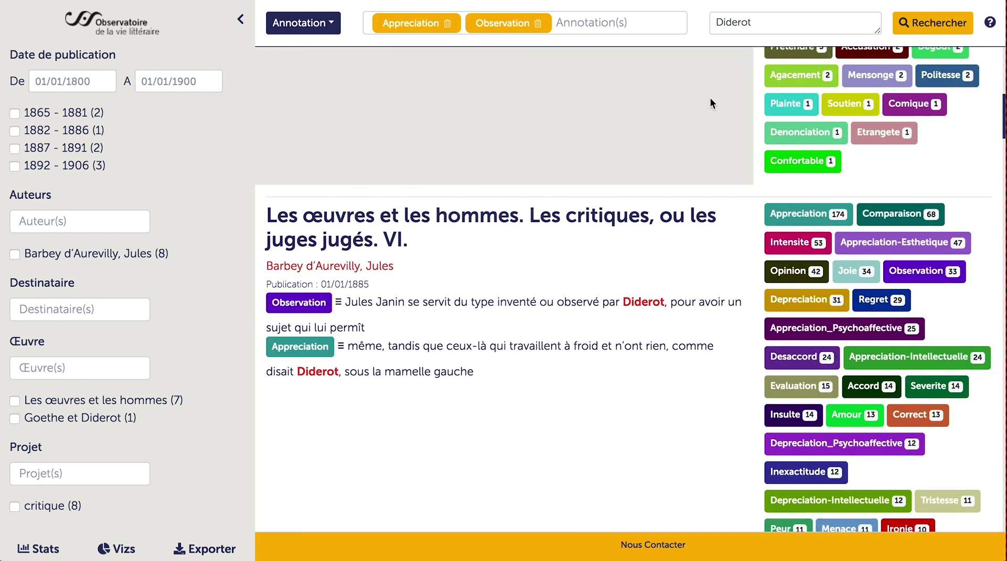
{"action": "scroll", "coordinate": [710, 97], "scroll_direction": "down", "scroll_amount": 5}
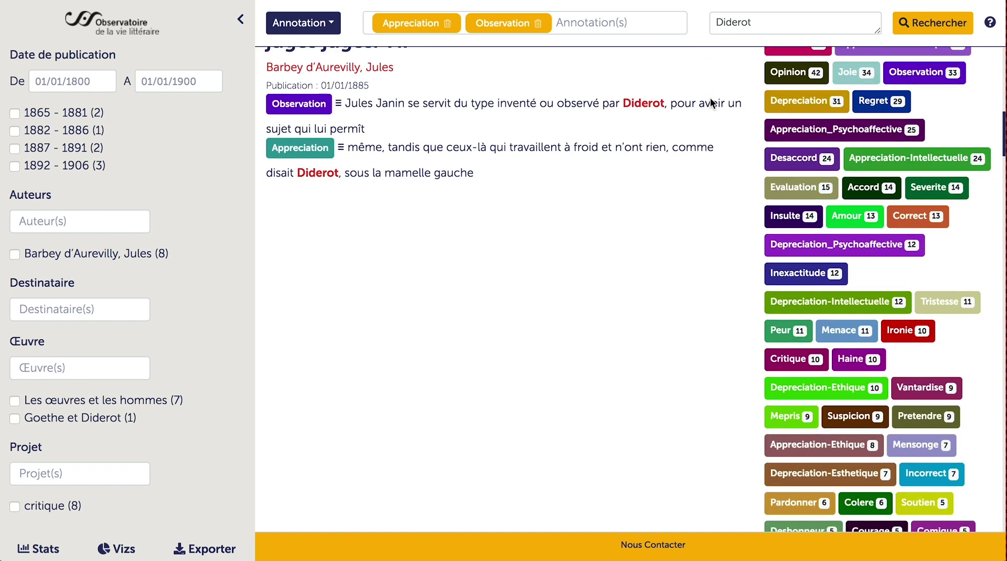
{"action": "scroll", "coordinate": [710, 98], "scroll_direction": "down", "scroll_amount": 10}
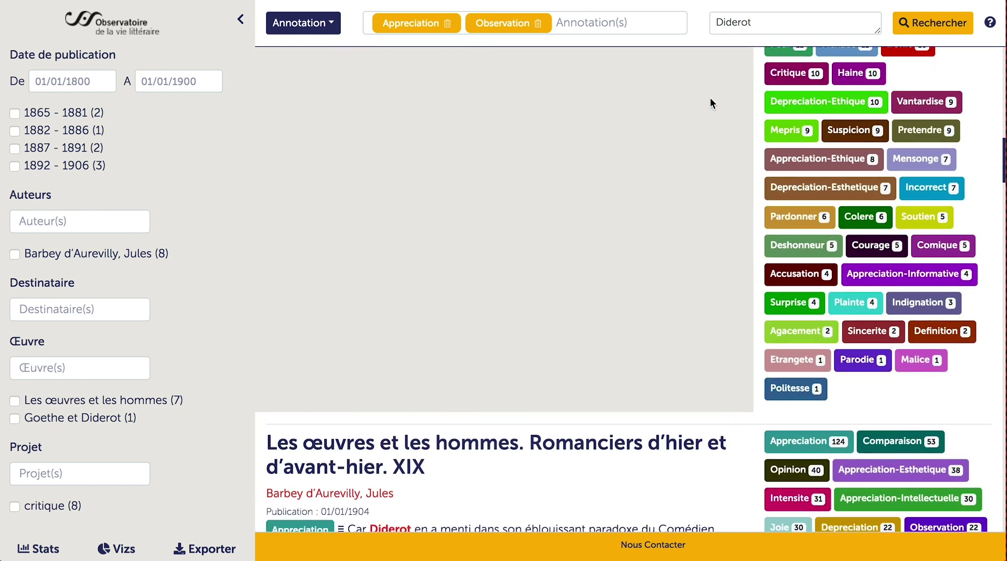
{"action": "scroll", "coordinate": [710, 97], "scroll_direction": "down", "scroll_amount": 1}
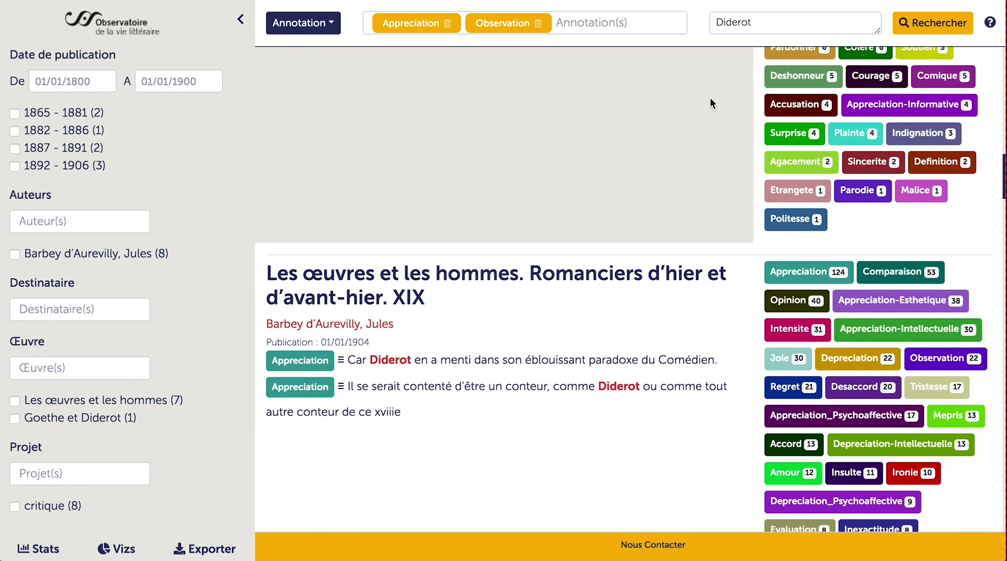
{"action": "scroll", "coordinate": [710, 98], "scroll_direction": "up", "scroll_amount": 5}
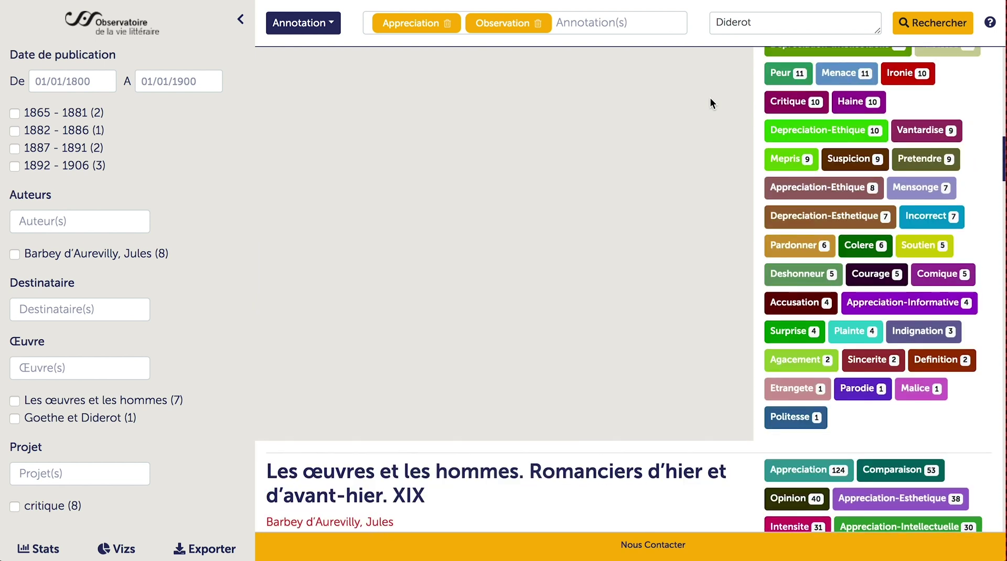
{"action": "scroll", "coordinate": [710, 98], "scroll_direction": "up", "scroll_amount": 12}
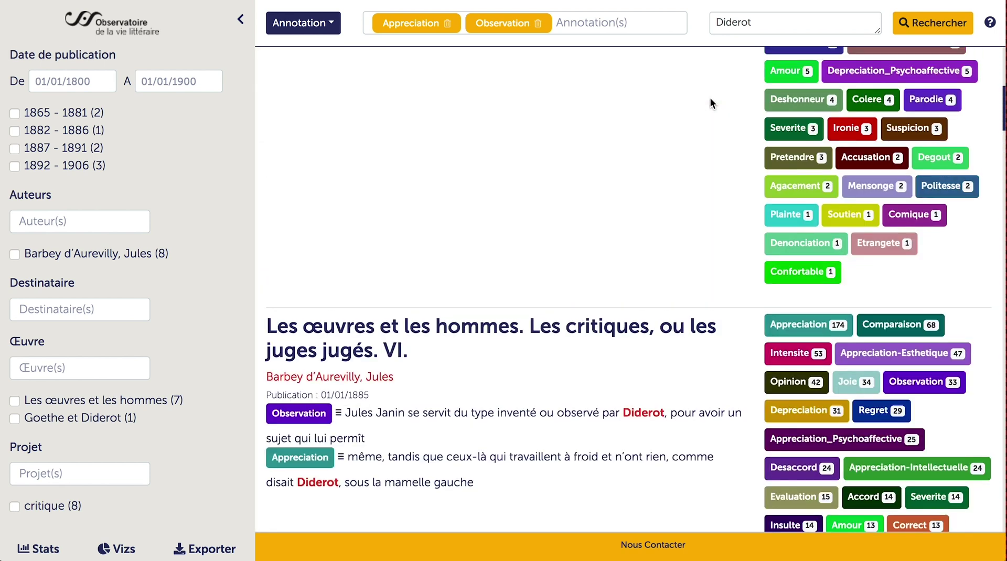
{"action": "scroll", "coordinate": [710, 97], "scroll_direction": "up", "scroll_amount": 6}
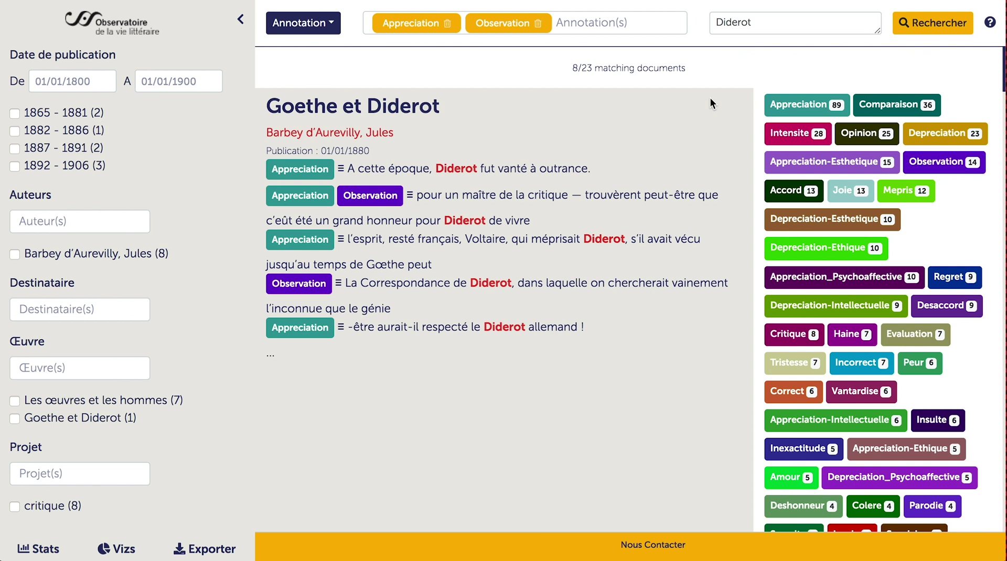
Open the full text of Goethe et Diderot and check which annotation categories apply to the shaded passages in section II
{"action": "left_click", "coordinate": [395, 112]}
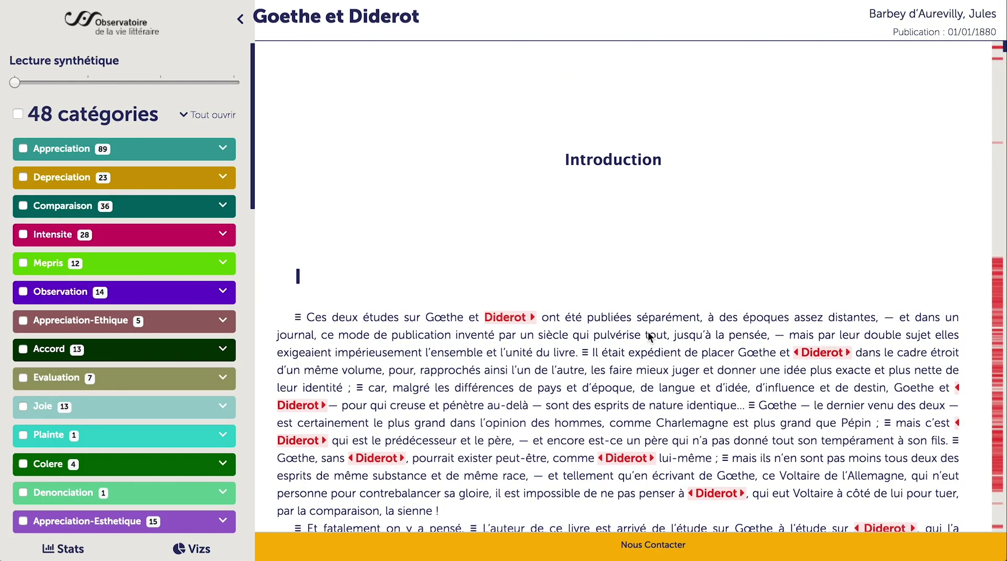
{"action": "scroll", "coordinate": [649, 335], "scroll_direction": "down", "scroll_amount": 5}
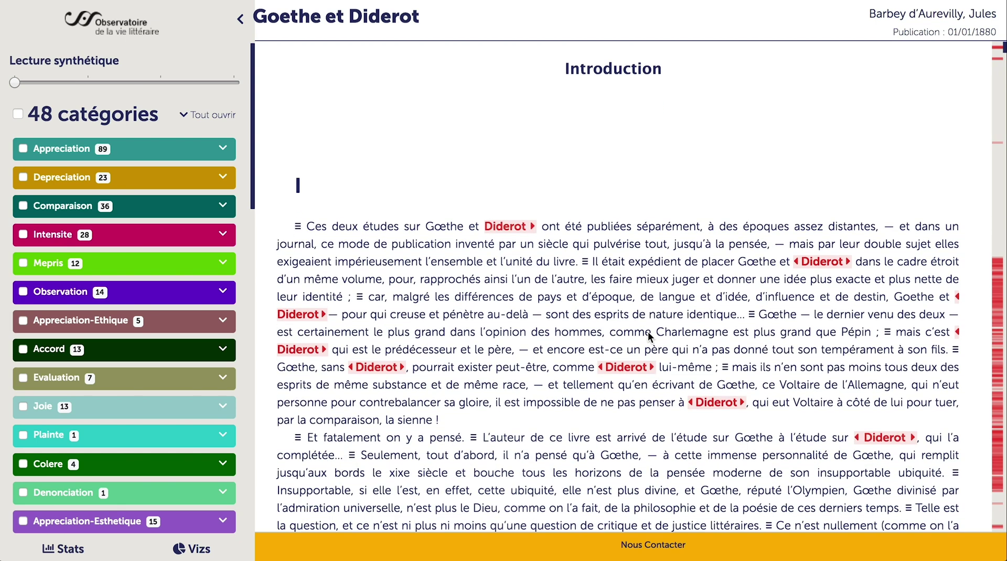
{"action": "scroll", "coordinate": [649, 336], "scroll_direction": "down", "scroll_amount": 5}
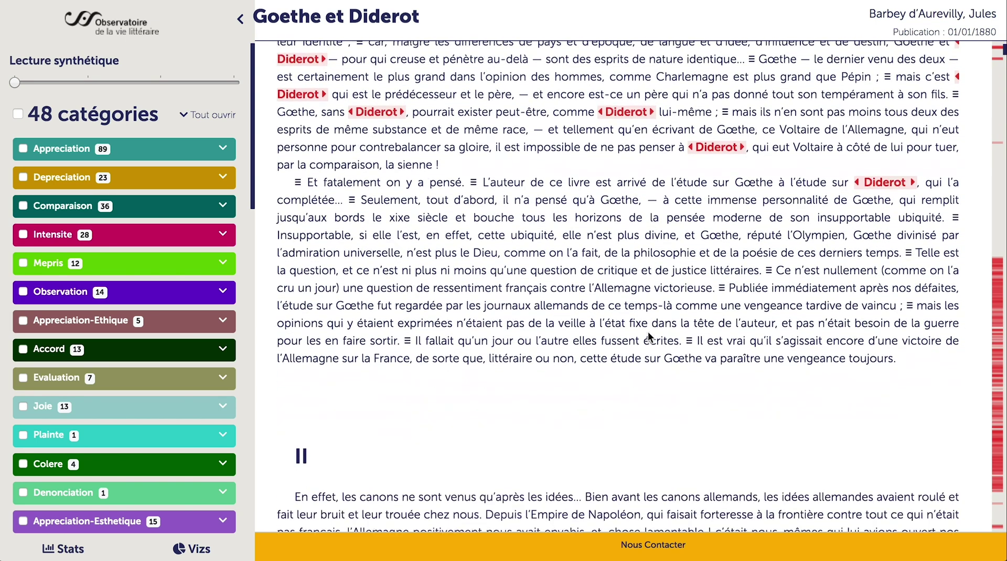
{"action": "scroll", "coordinate": [649, 336], "scroll_direction": "down", "scroll_amount": 5}
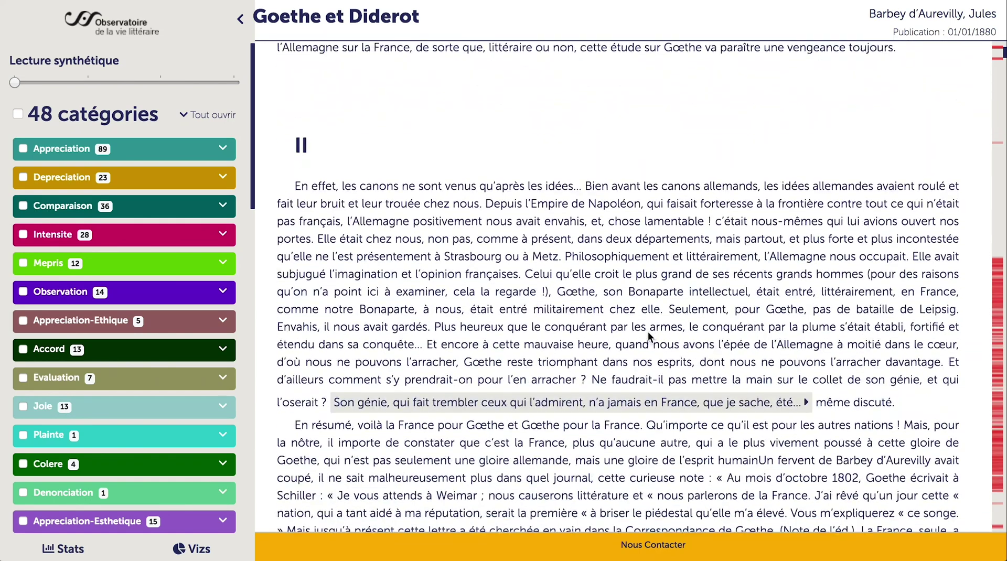
{"action": "scroll", "coordinate": [649, 336], "scroll_direction": "down", "scroll_amount": 7}
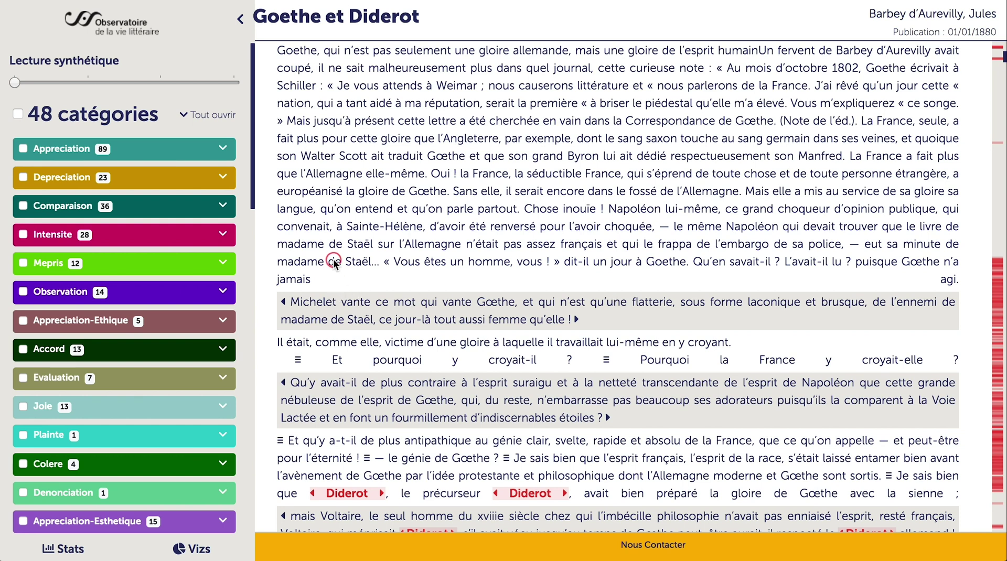
{"action": "mouse_move", "coordinate": [325, 299]}
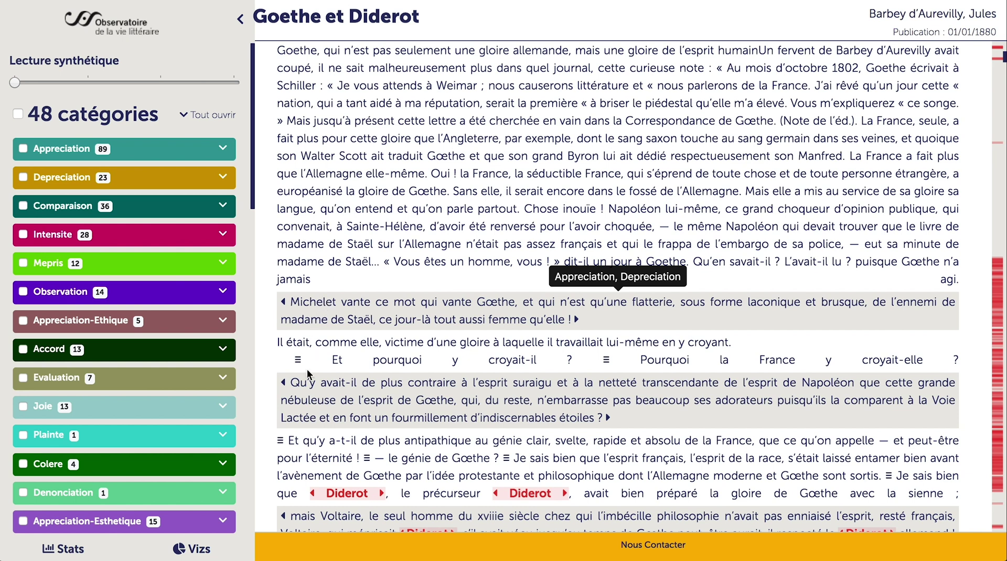
{"action": "mouse_move", "coordinate": [306, 377]}
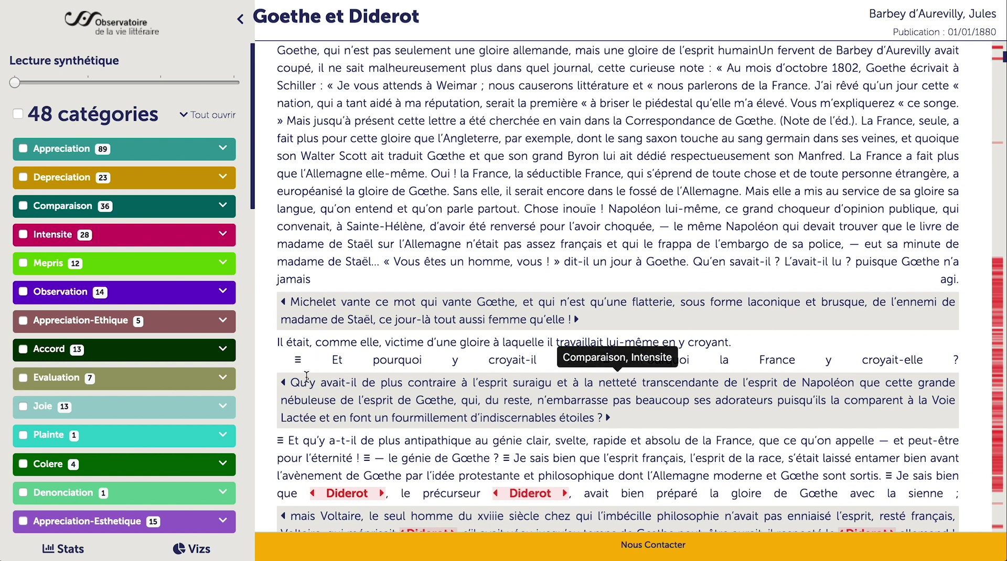
Read on through the shaded passages, from the one on Voltaire to "Phénomène digne d'être observé et même étudié", checking their annotation categories
{"action": "scroll", "coordinate": [306, 377], "scroll_direction": "down", "scroll_amount": 3}
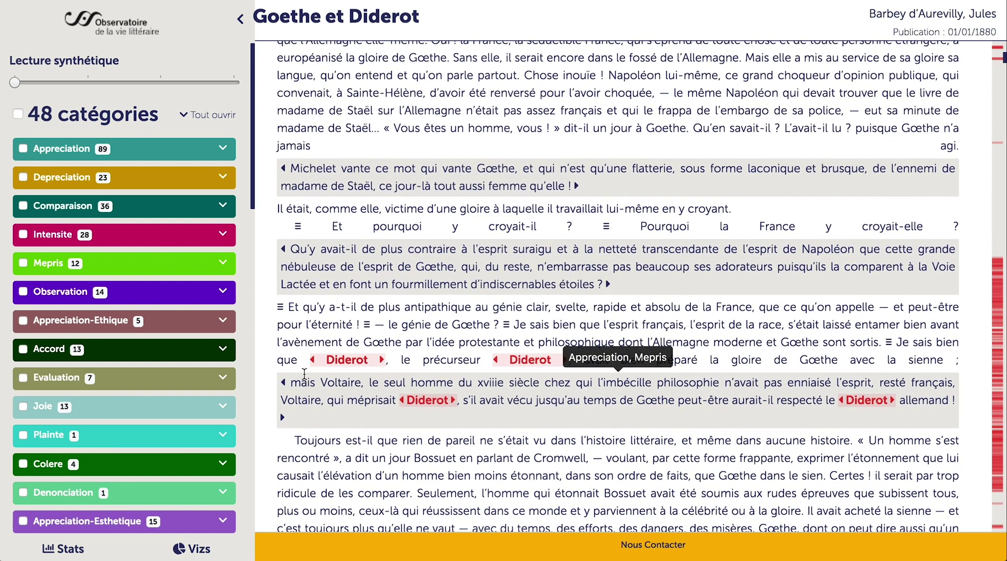
{"action": "scroll", "coordinate": [305, 378], "scroll_direction": "down", "scroll_amount": 9}
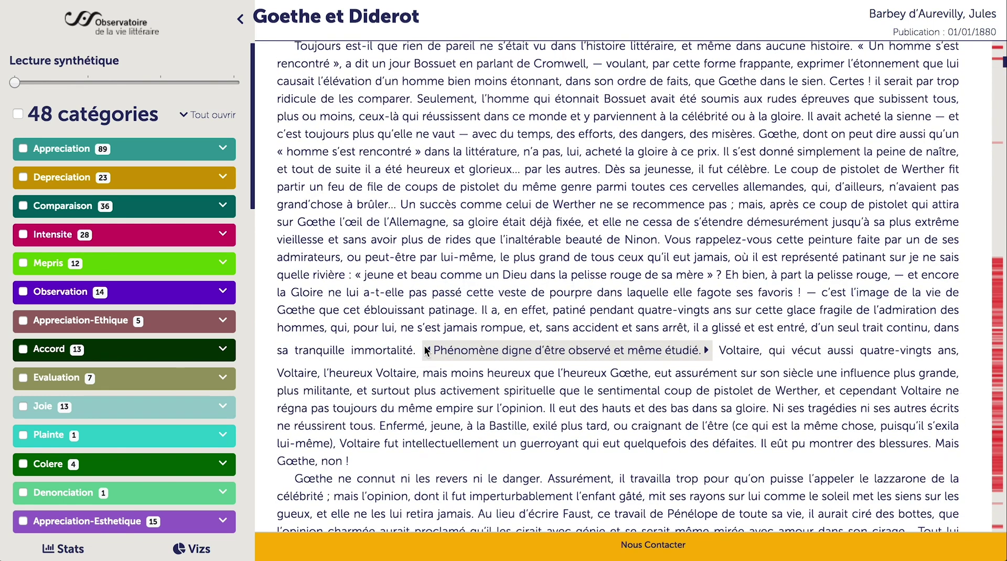
{"action": "mouse_move", "coordinate": [426, 350]}
List the Appreciation passages, go to the one on Voltaire and the one citing Chateaubriand in the text, and collapse the list
{"action": "left_click", "coordinate": [223, 151]}
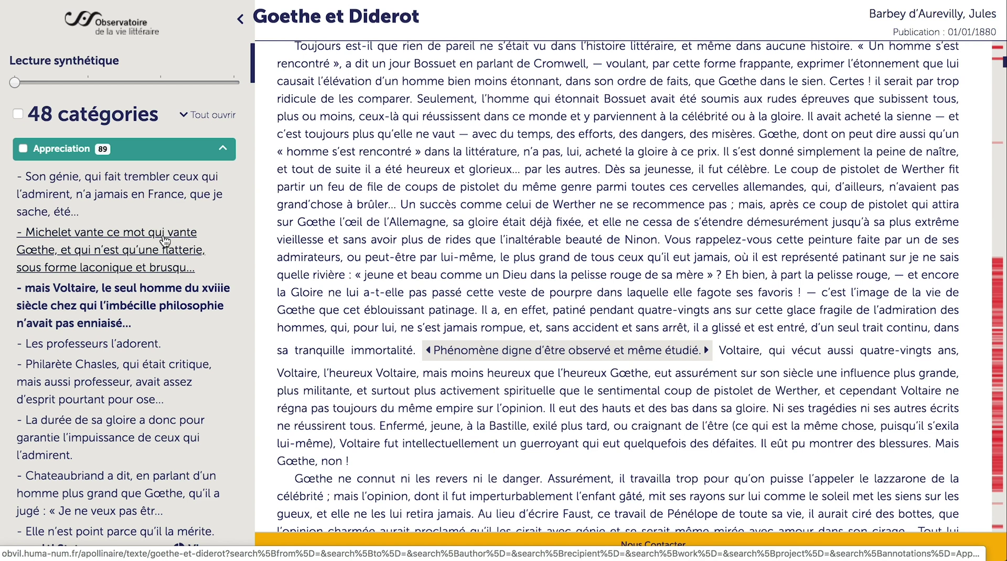
{"action": "left_click", "coordinate": [165, 297]}
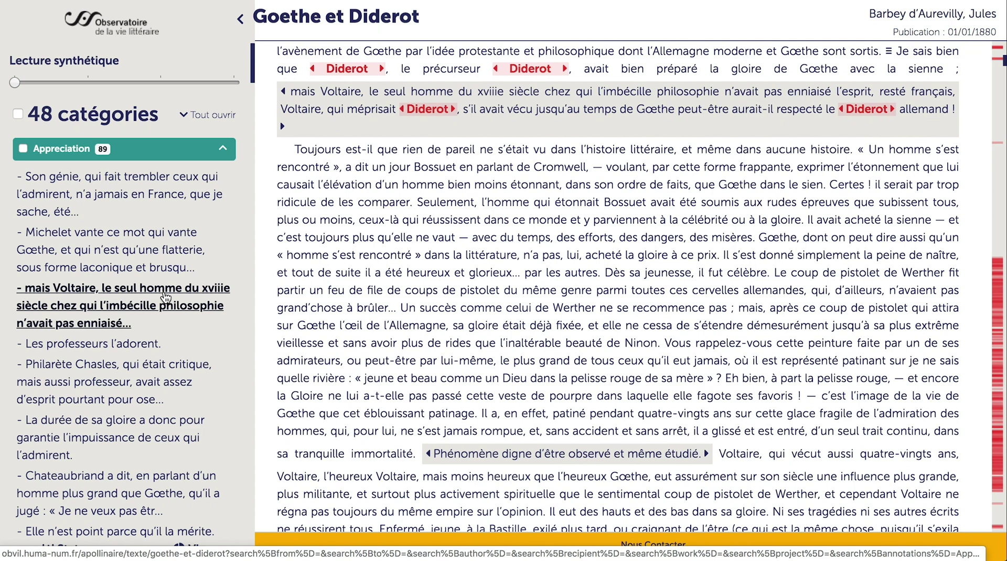
{"action": "left_click", "coordinate": [146, 484]}
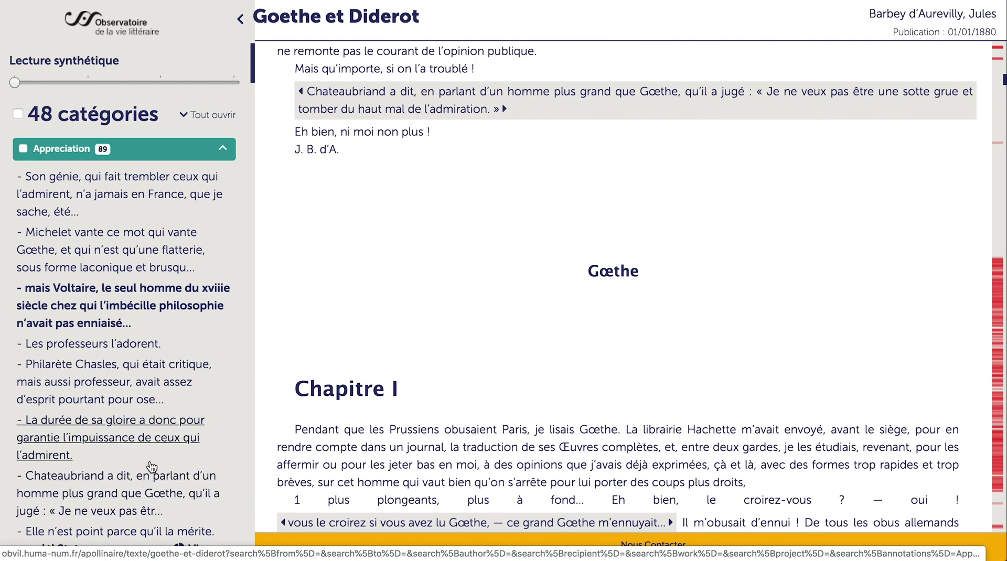
{"action": "left_click", "coordinate": [224, 150]}
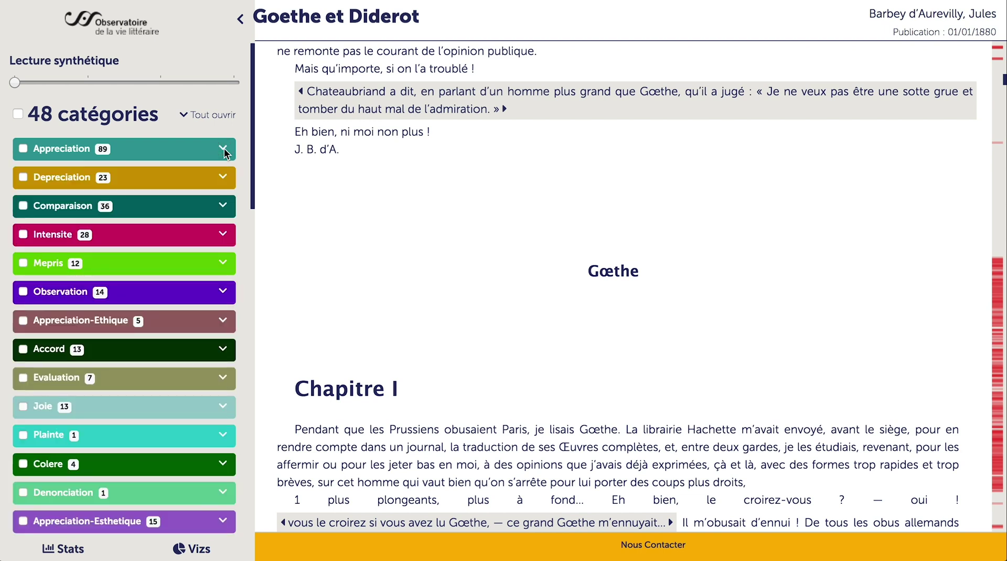
Highlight the Appreciation passages in the text and look through them in Chapitre I
{"action": "left_click", "coordinate": [23, 148]}
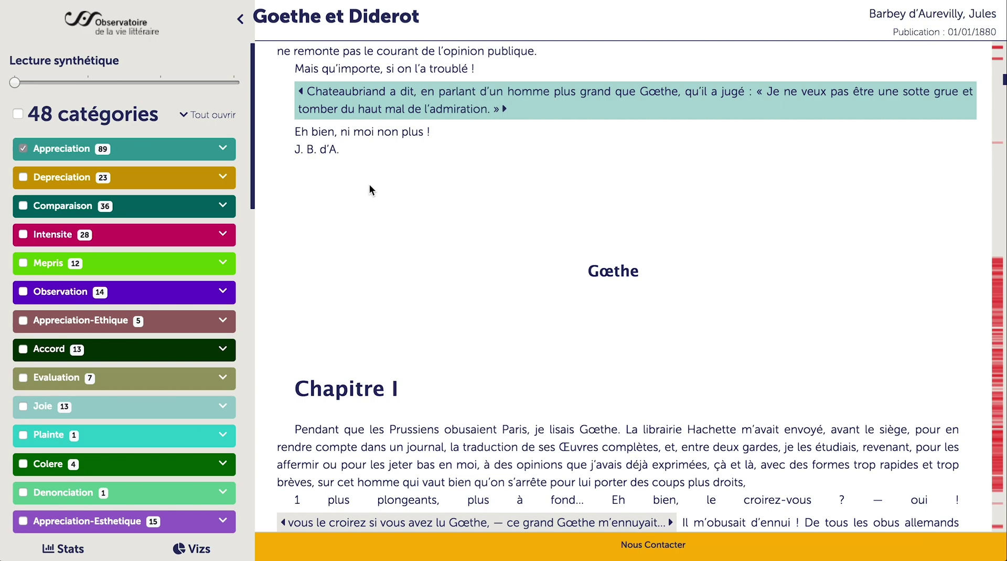
{"action": "scroll", "coordinate": [370, 189], "scroll_direction": "down", "scroll_amount": 7}
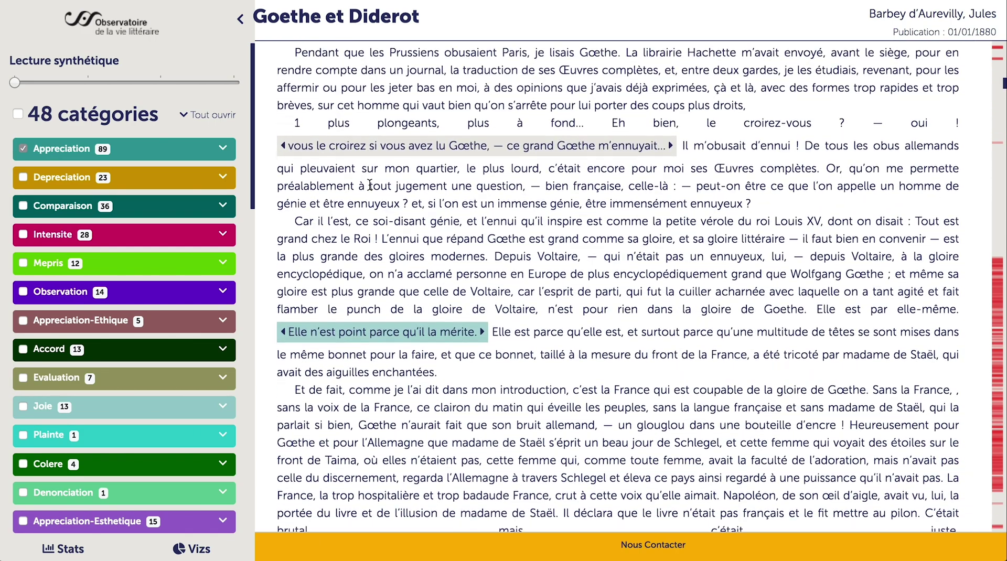
{"action": "scroll", "coordinate": [369, 185], "scroll_direction": "down", "scroll_amount": 9}
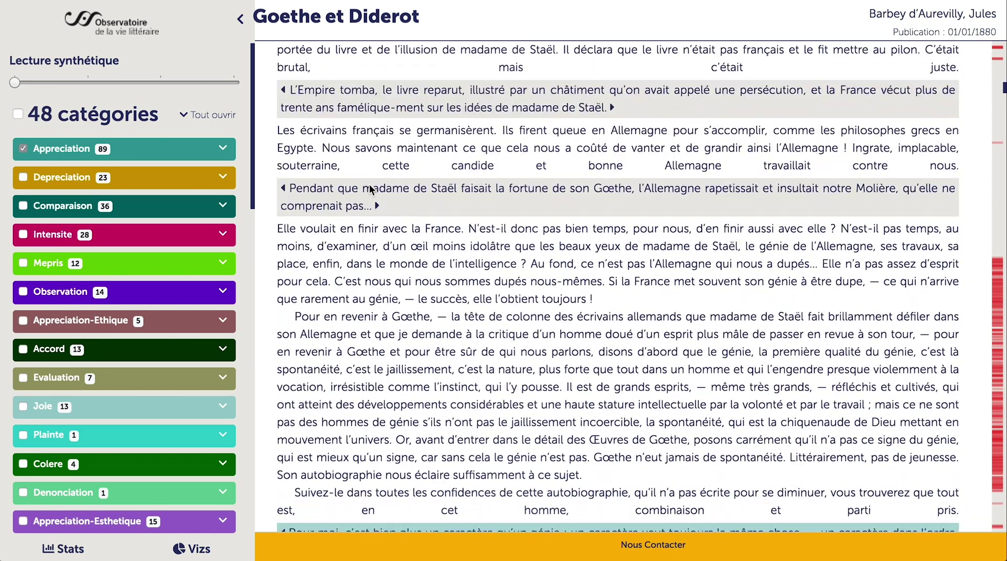
{"action": "scroll", "coordinate": [369, 184], "scroll_direction": "down", "scroll_amount": 5}
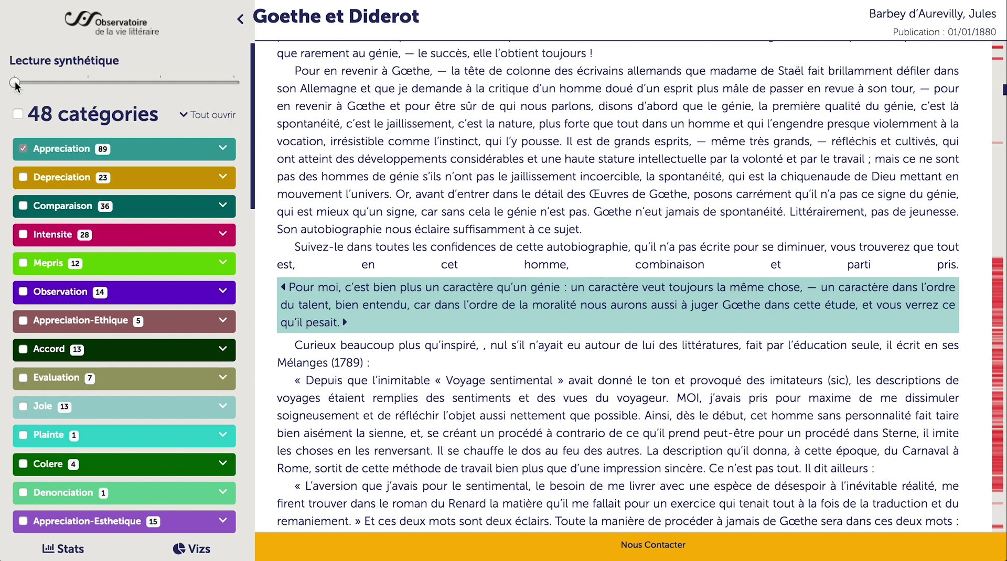
Reduce the synthetic reading from the whole text to "Tous les mots clés" and look through the remaining Diderot sentences and annotated passages
{"action": "mouse_move", "coordinate": [14, 81]}
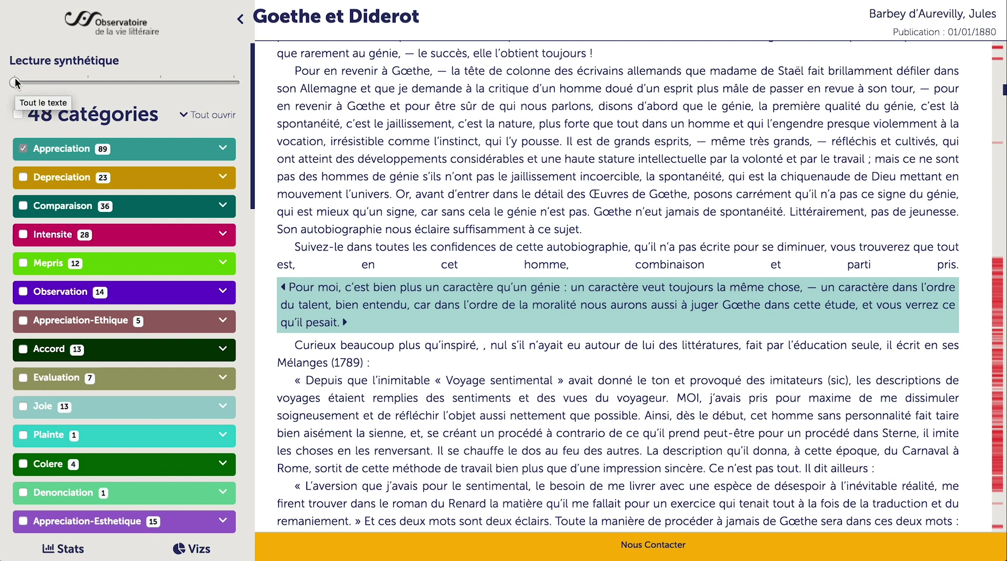
{"action": "left_click", "coordinate": [87, 81]}
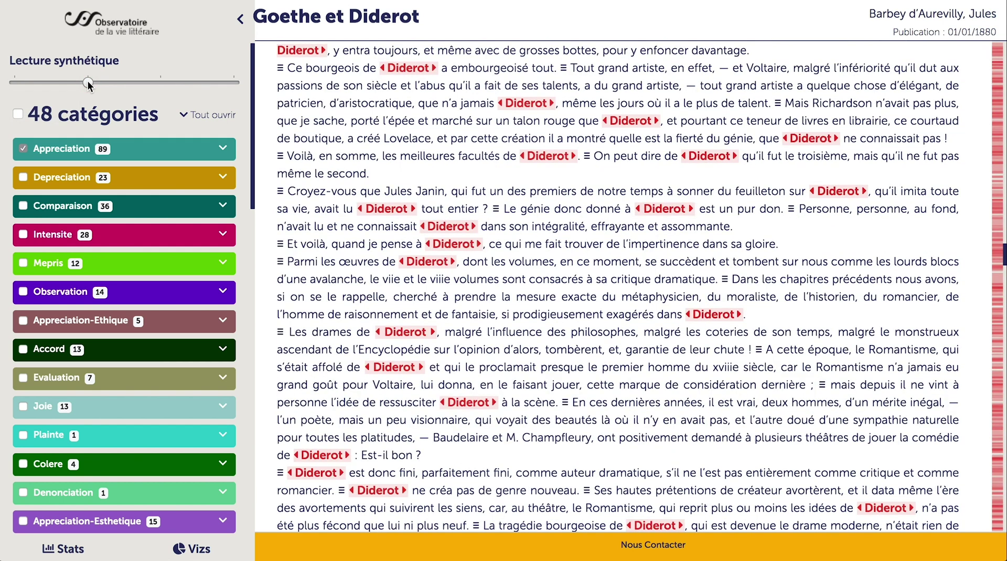
{"action": "mouse_move", "coordinate": [87, 77]}
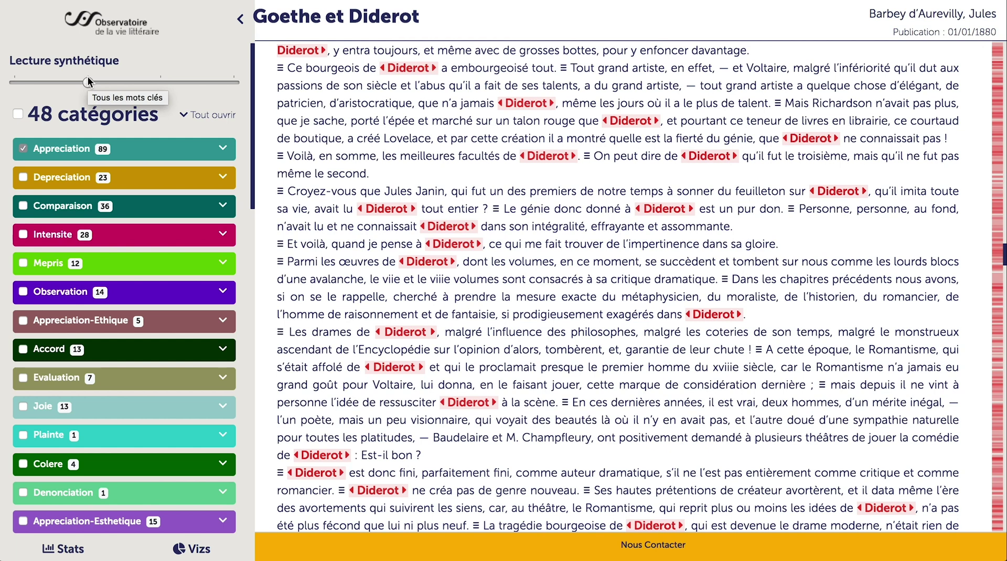
{"action": "scroll", "coordinate": [339, 141], "scroll_direction": "down", "scroll_amount": 1}
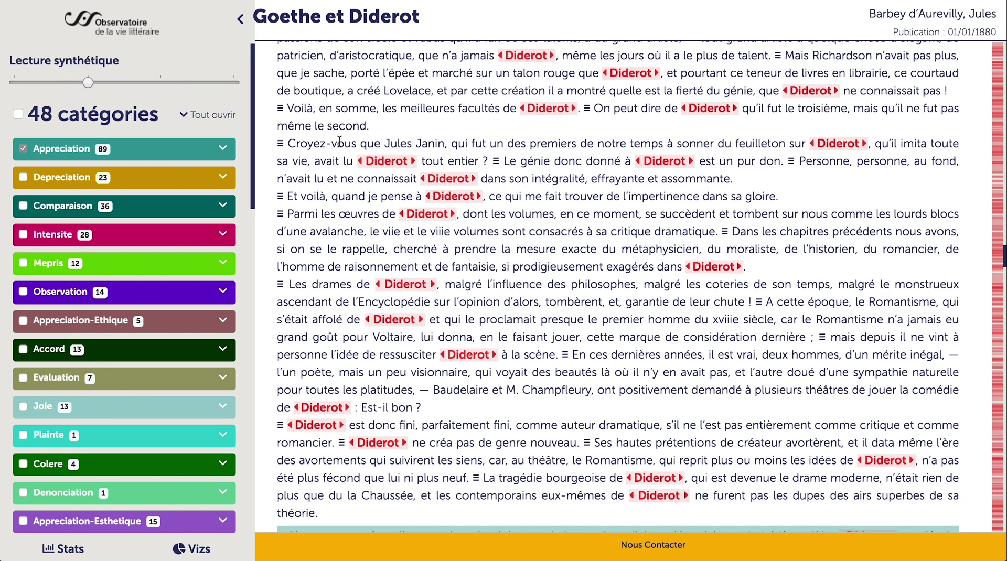
{"action": "scroll", "coordinate": [339, 140], "scroll_direction": "down", "scroll_amount": 10}
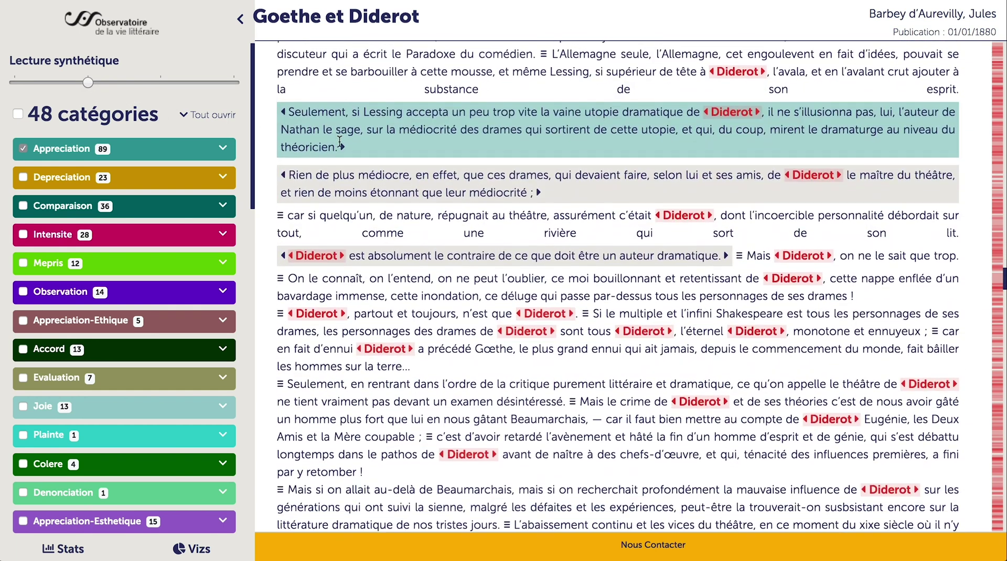
{"action": "scroll", "coordinate": [339, 141], "scroll_direction": "down", "scroll_amount": 6}
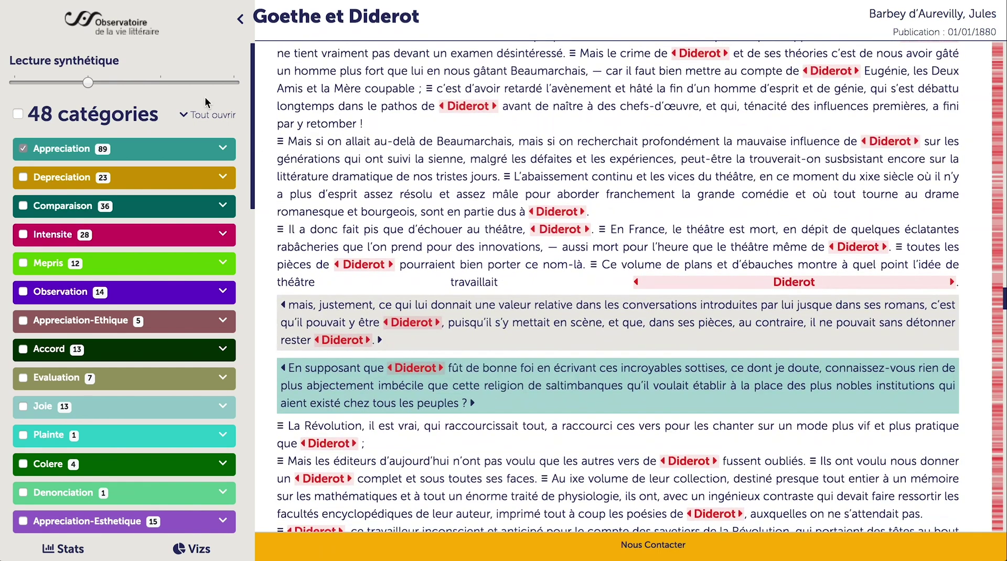
Set the synthetic reading of the text to its third level
{"action": "left_click", "coordinate": [160, 81]}
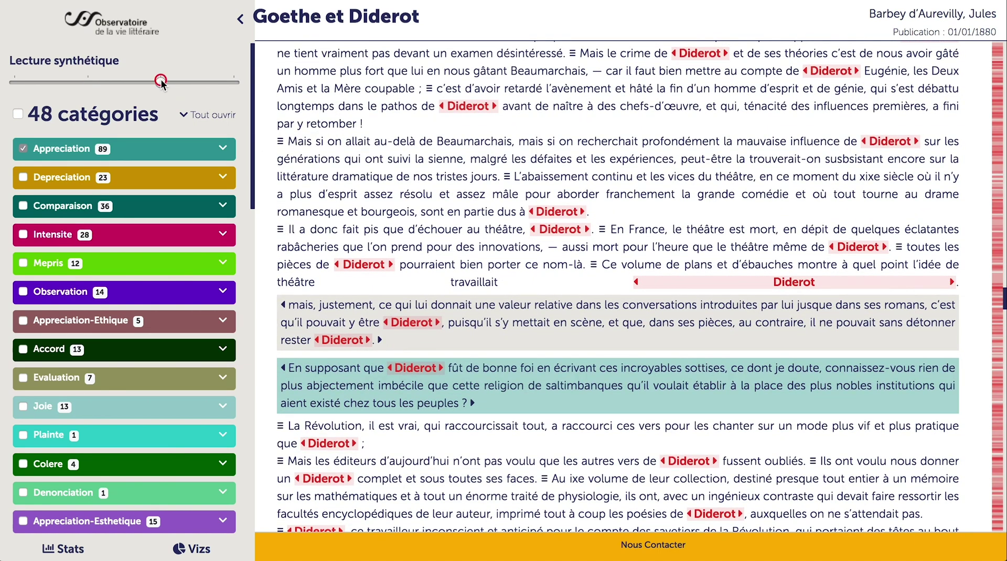